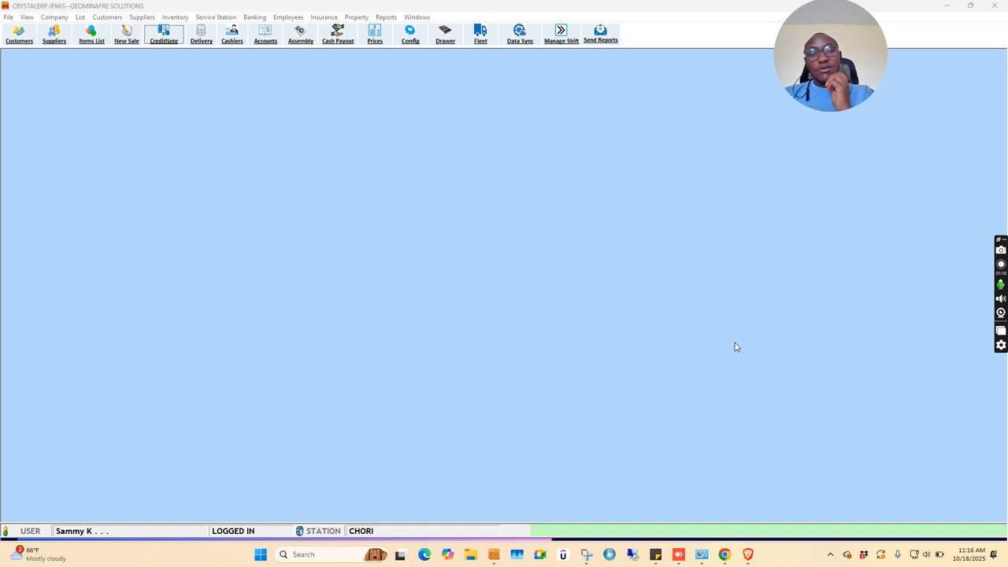
# - Open a new cash drawer payout entry and set its type to Pay Expense
pyautogui.click(337, 35)
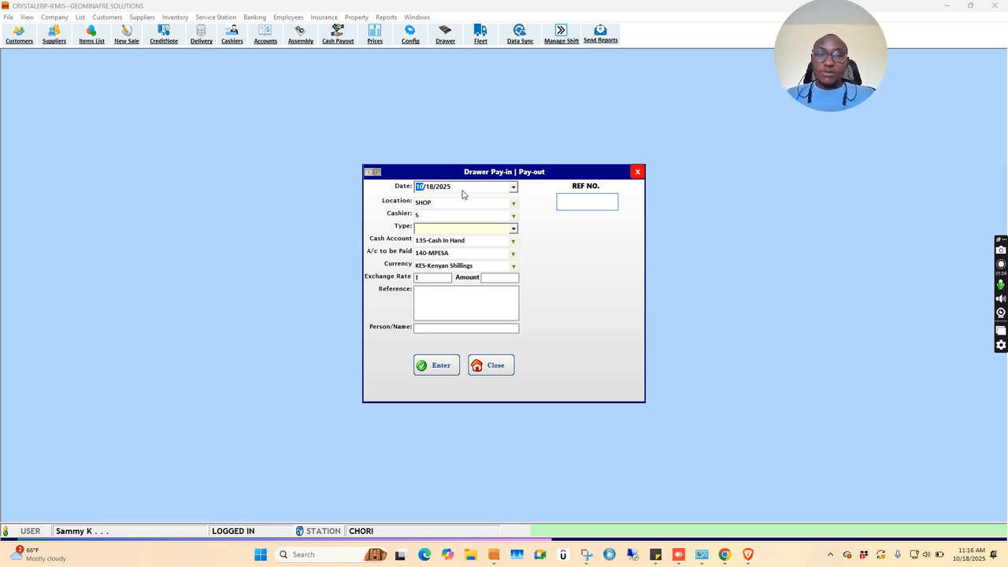
pyautogui.click(513, 230)
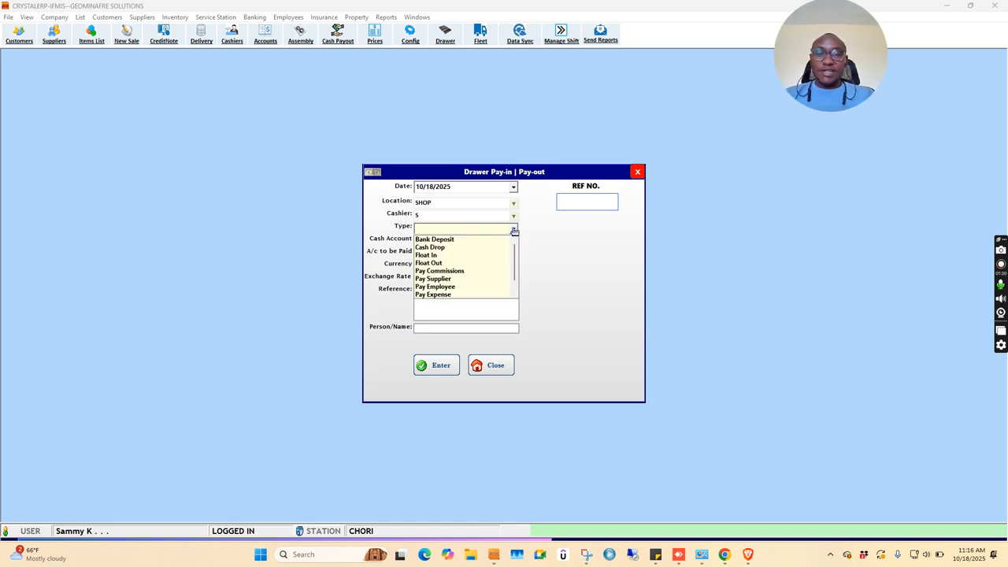
pyautogui.click(514, 230)
pyautogui.click(514, 230)
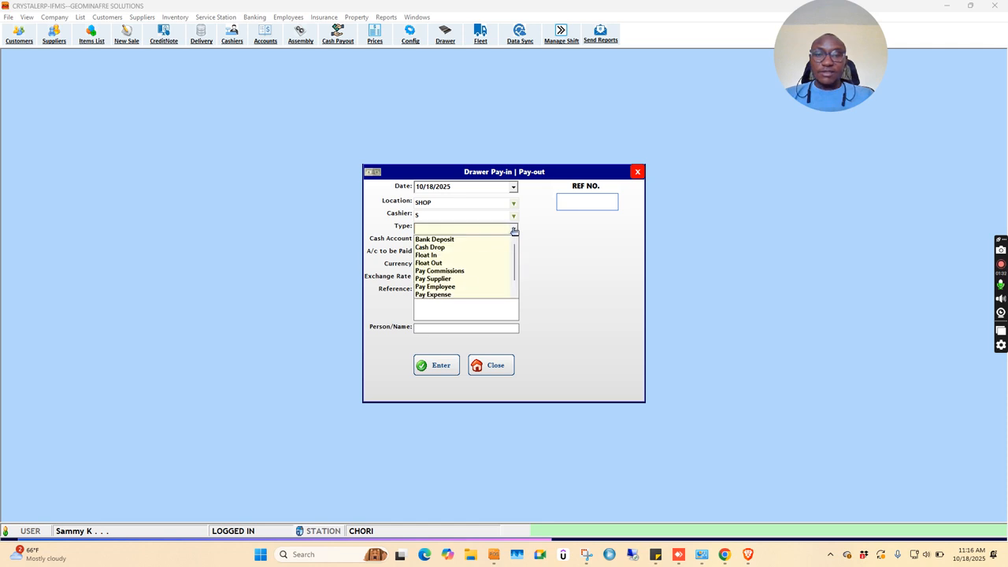
pyautogui.click(455, 295)
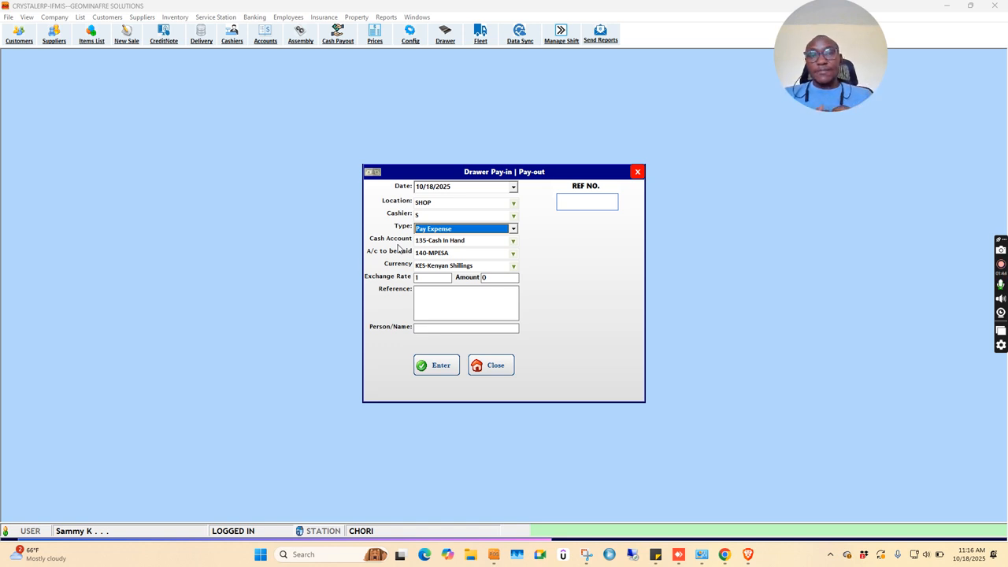
# - Find the TRANSPORT/DELIVERY expense account by "tra" and set it as the account to be paid
pyautogui.click(513, 255)
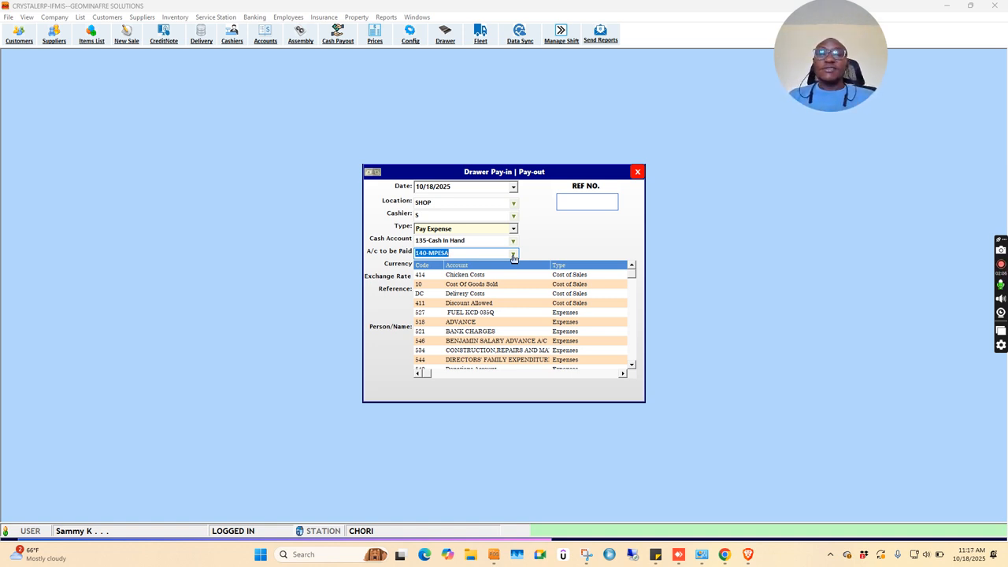
pyautogui.write('lucn')
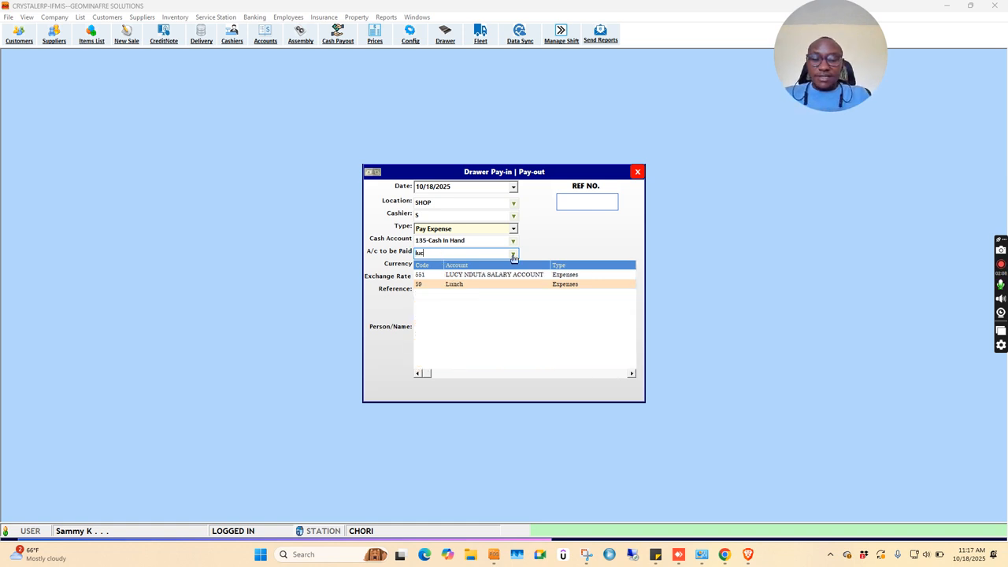
pyautogui.press('BackSpace')
pyautogui.press('BackSpace')
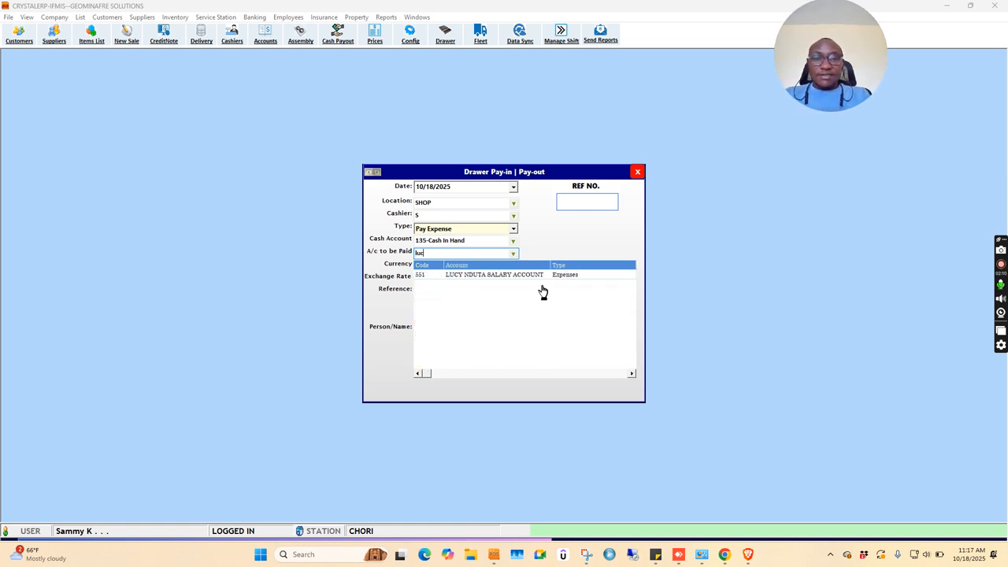
pyautogui.press('BackSpace')
pyautogui.press('BackSpace')
pyautogui.write('tra')
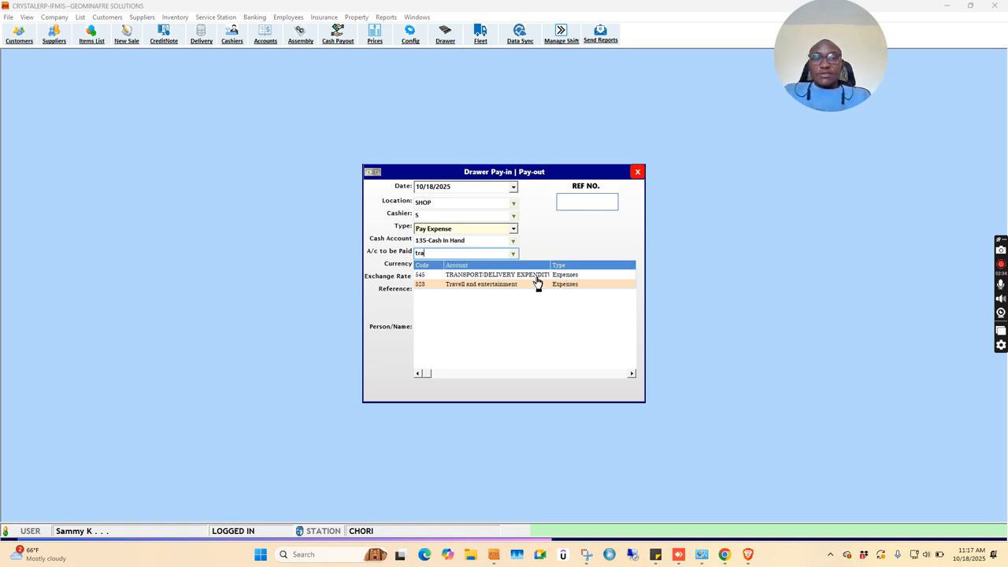
pyautogui.click(496, 276)
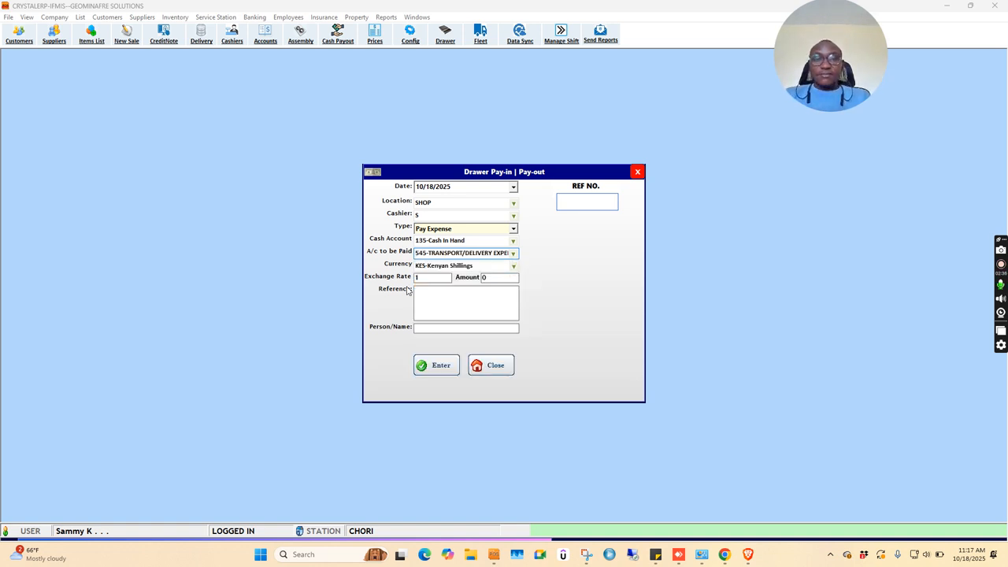
# - Set the payout amount to 150 and enter the reference "Payment of Boda to deliver Water"
pyautogui.click(503, 277)
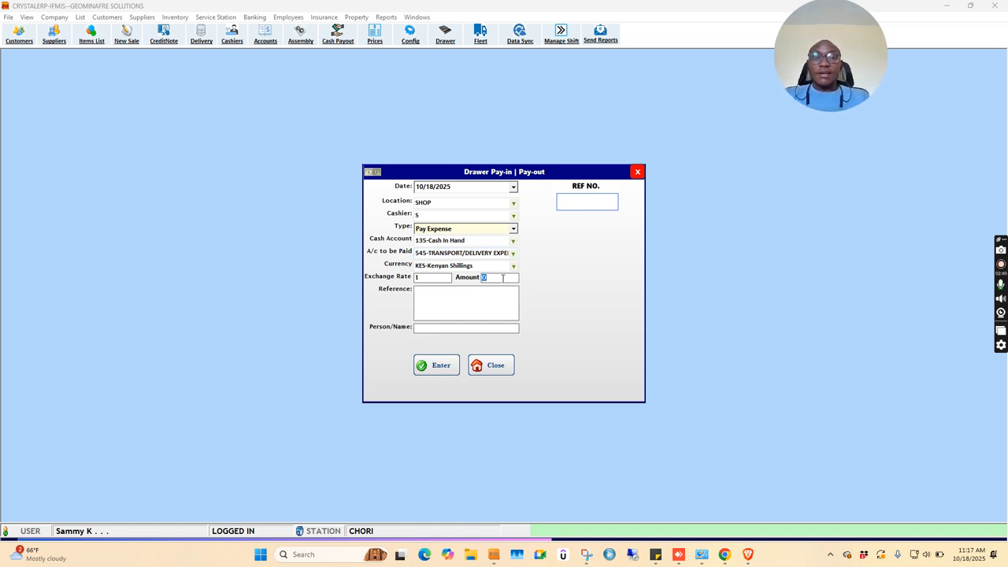
pyautogui.write('150')
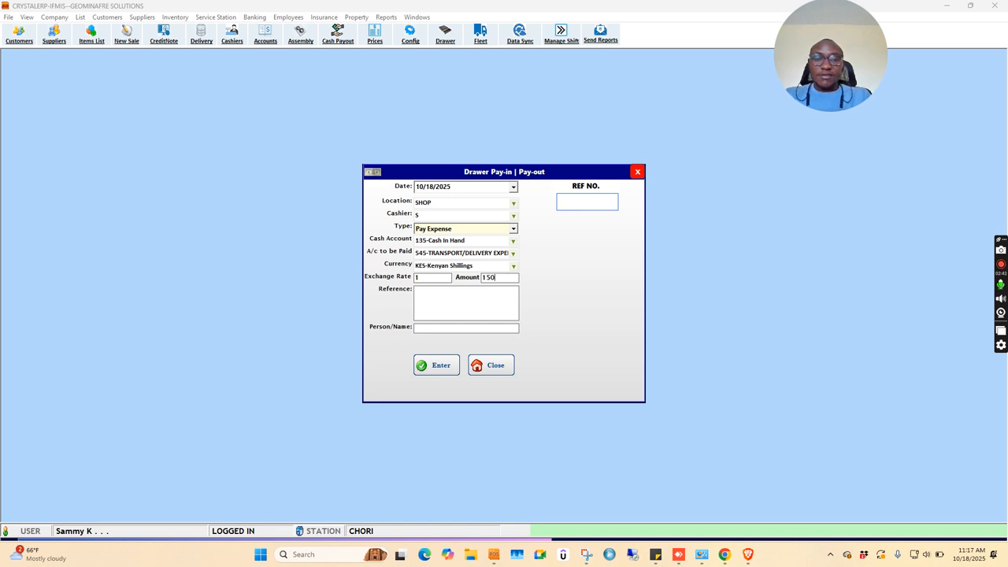
pyautogui.click(472, 318)
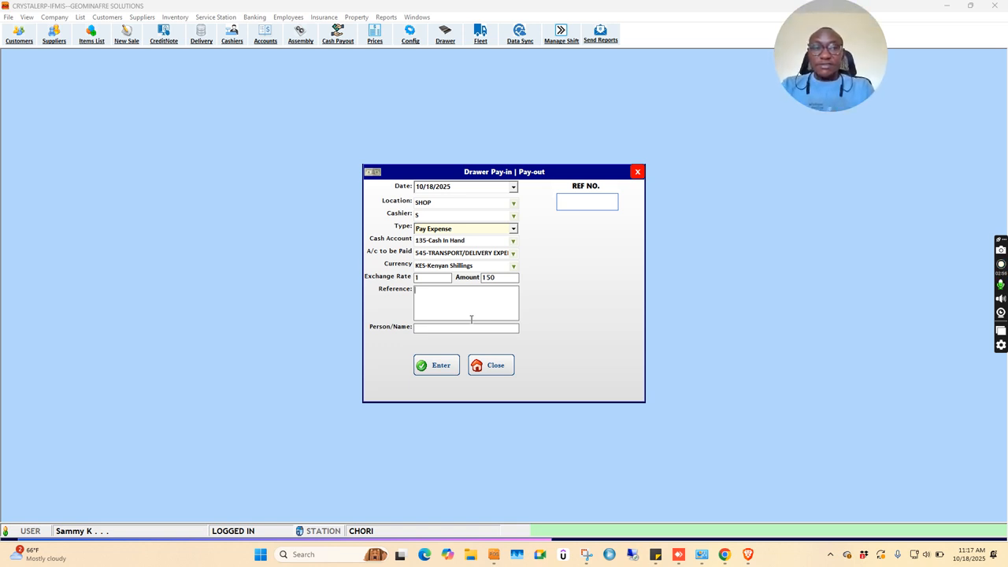
pyautogui.write('Payment of')
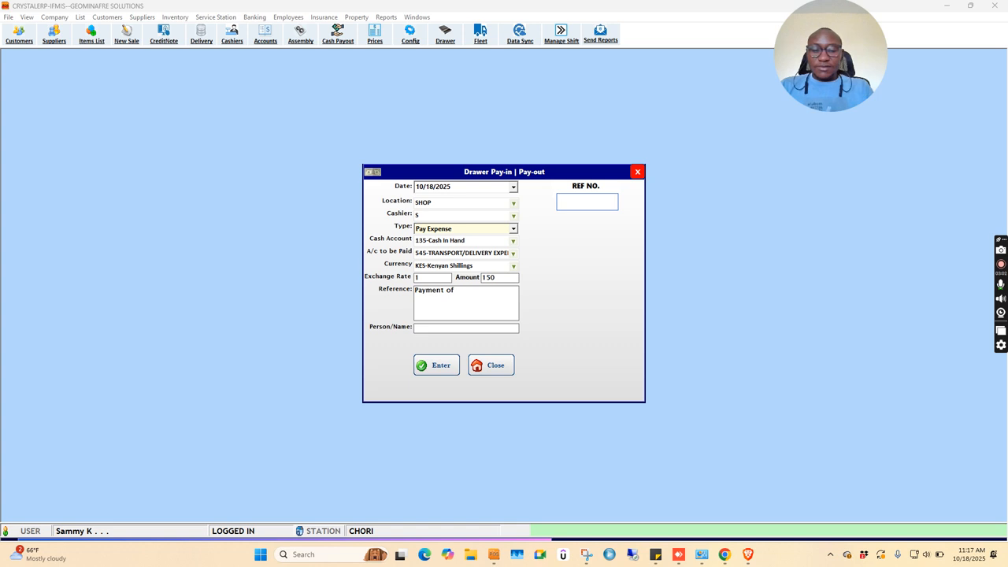
pyautogui.write('Boda to')
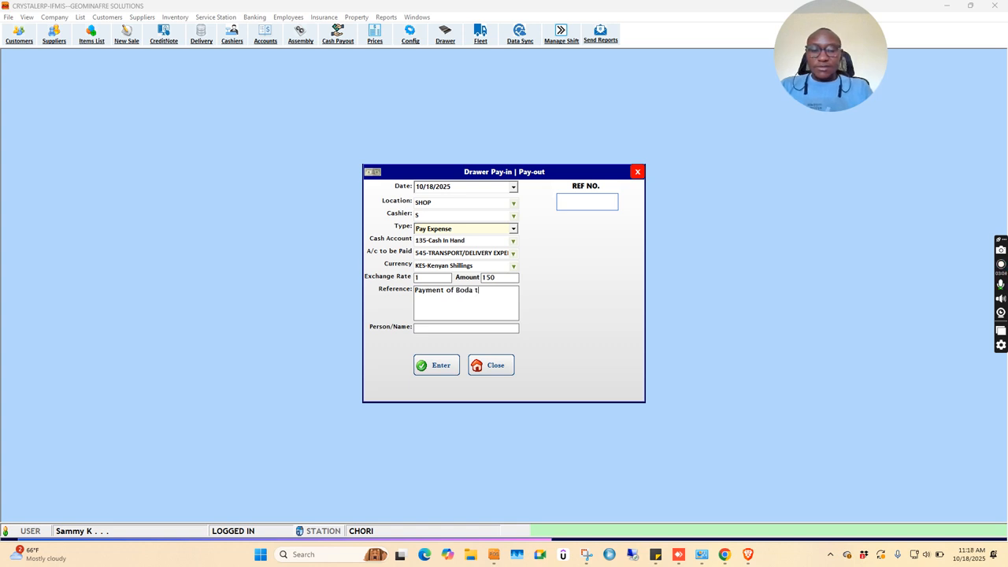
pyautogui.press('BackSpace')
pyautogui.press('BackSpace')
pyautogui.write('to deliver')
pyautogui.press('BackSpace')
pyautogui.press('BackSpace')
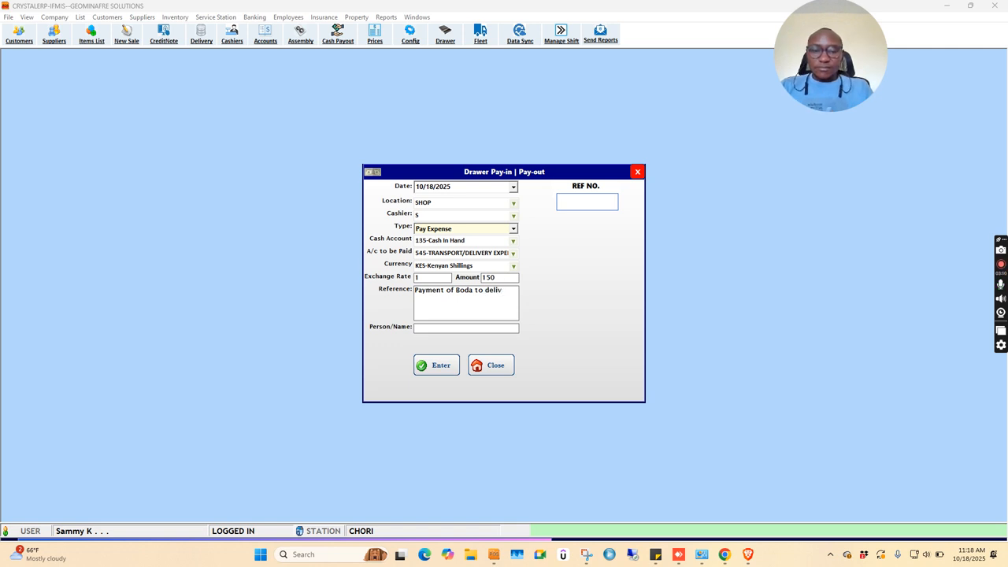
pyautogui.write('er ')
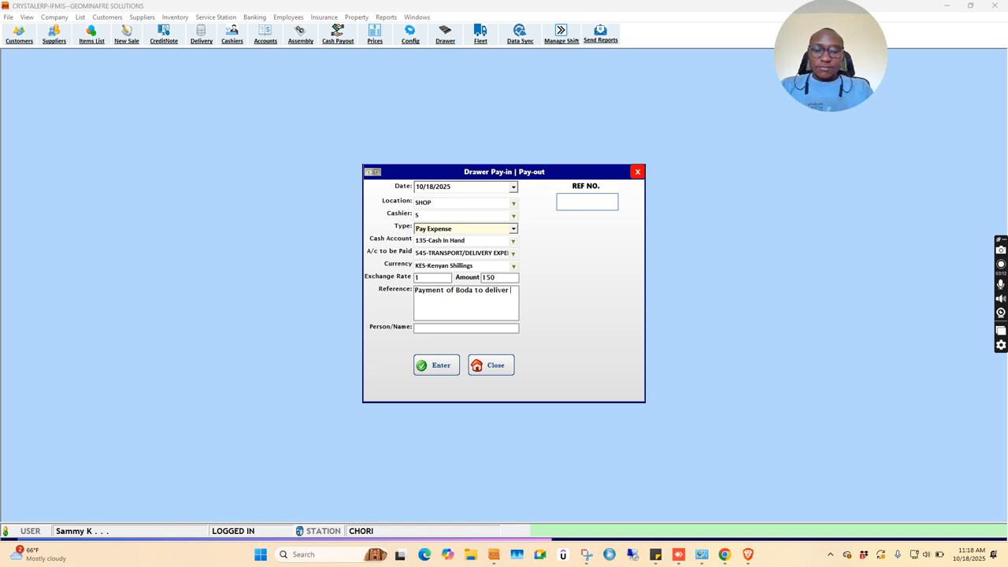
pyautogui.write('Water')
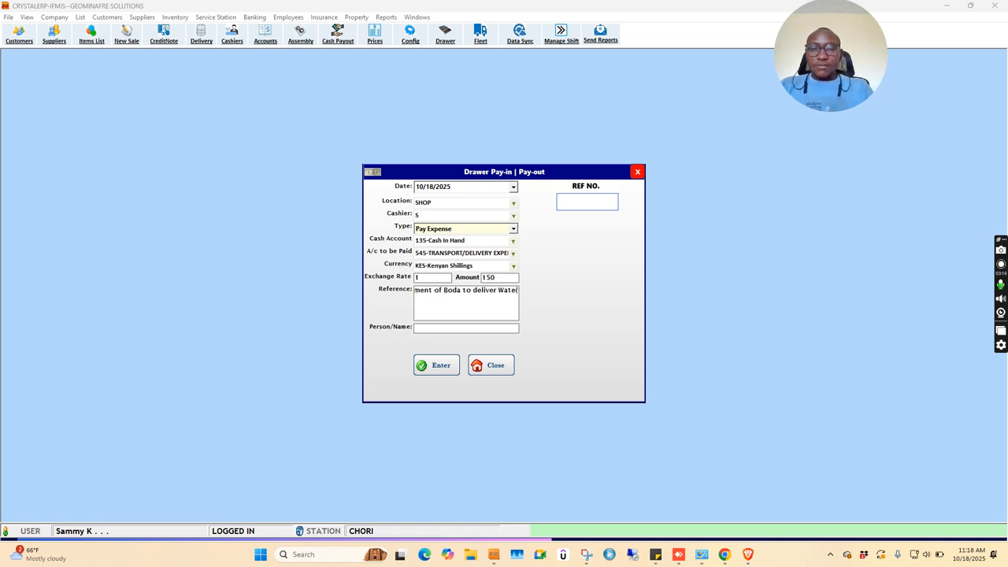
# - Enter "Boda Guy" as the person paid, then record the transport payout and close the form
pyautogui.click(454, 328)
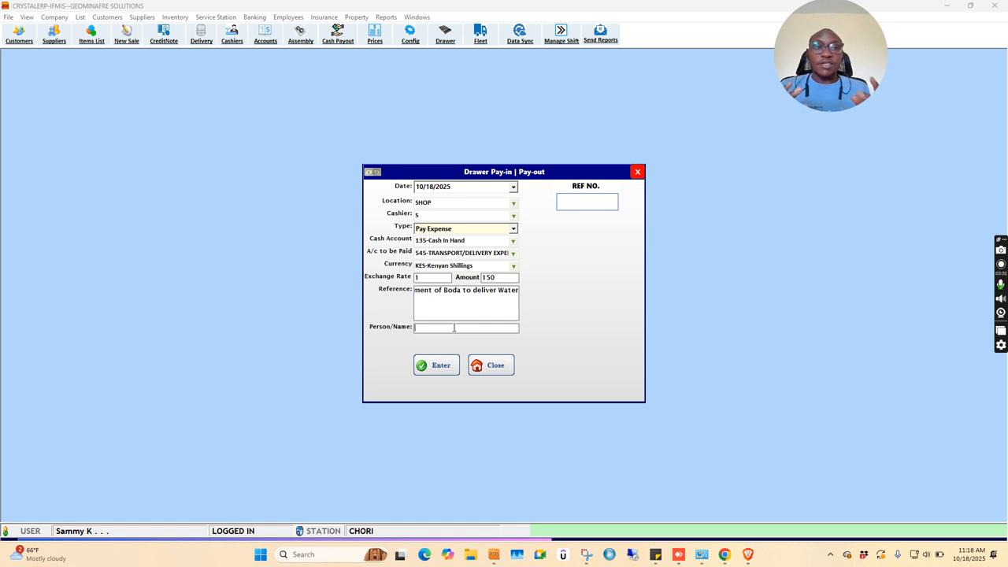
pyautogui.write('boda')
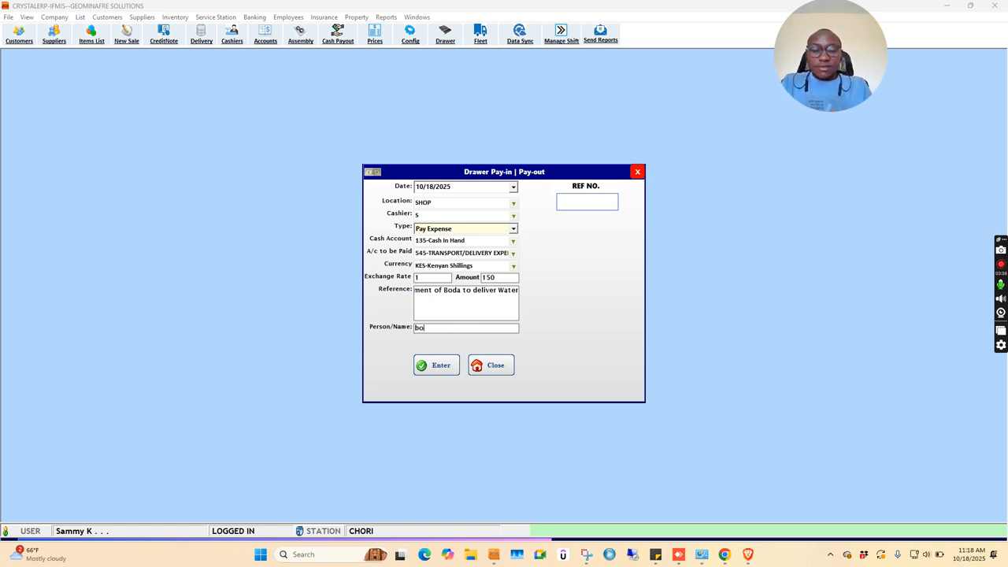
pyautogui.press('BackSpace')
pyautogui.press('BackSpace')
pyautogui.press('BackSpace')
pyautogui.press('BackSpace')
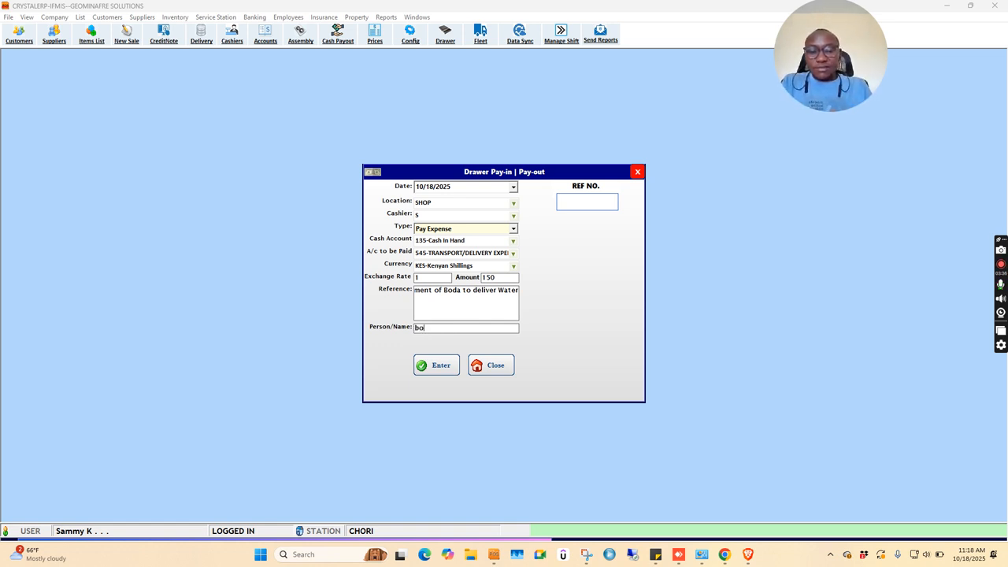
pyautogui.write('Boda')
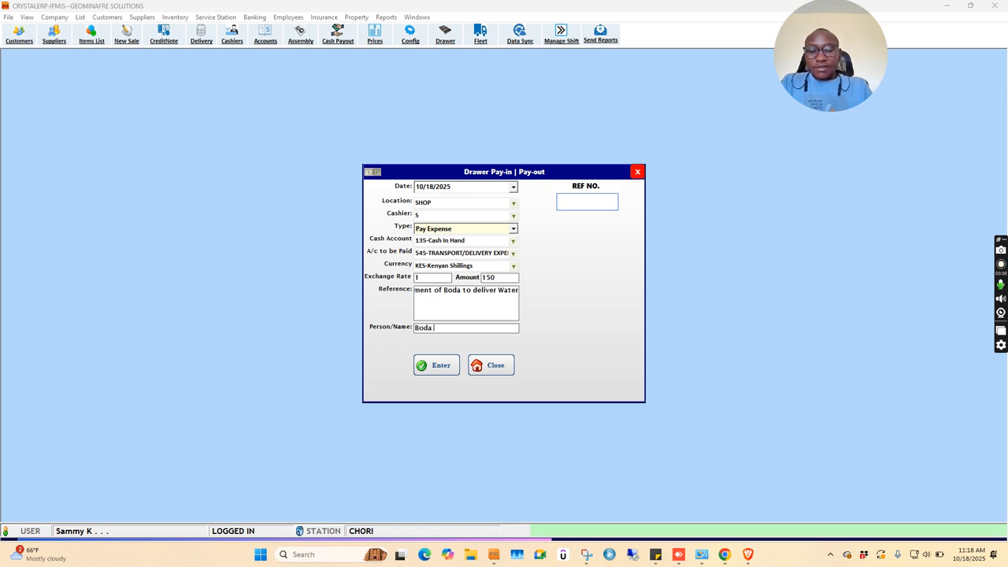
pyautogui.write(' Guy')
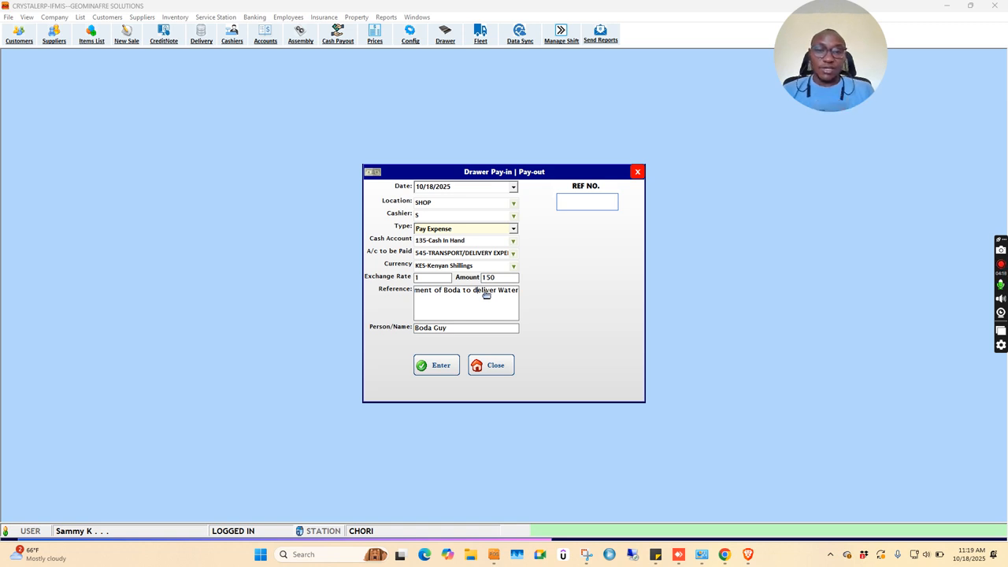
pyautogui.click(441, 365)
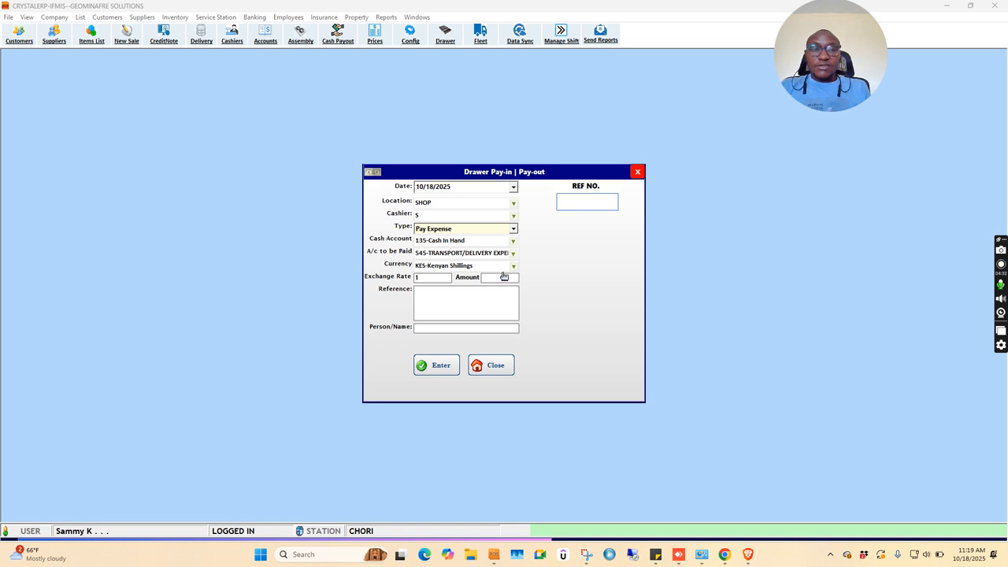
pyautogui.click(489, 364)
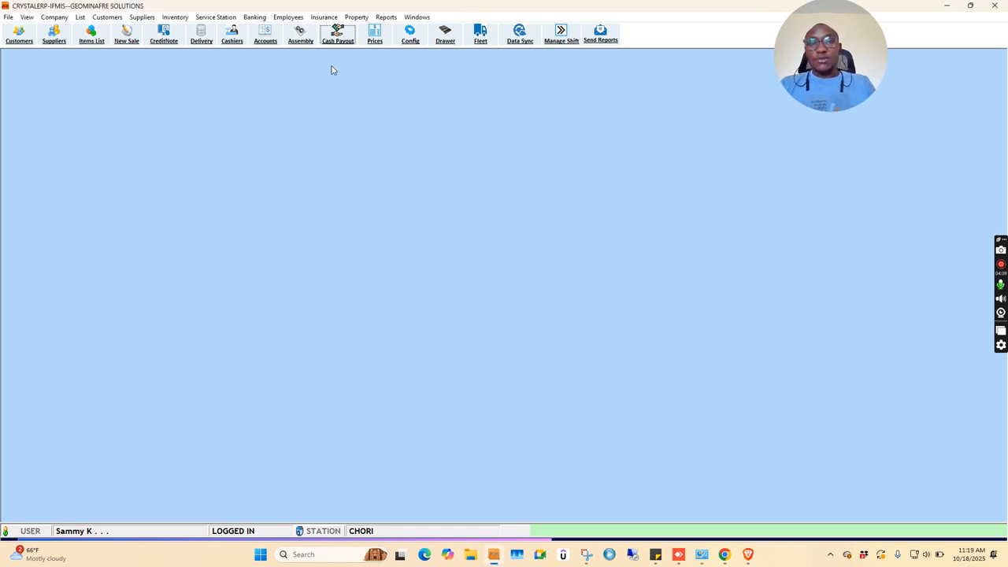
# - Start another cash payout of type Pay Expense with Water and Electricity as the account to be paid
pyautogui.click(342, 35)
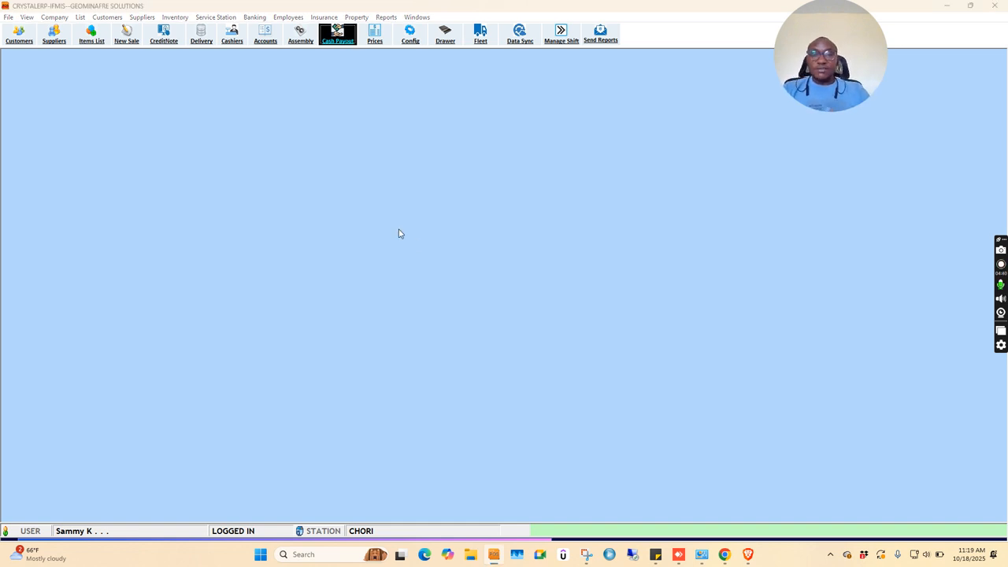
pyautogui.click(515, 229)
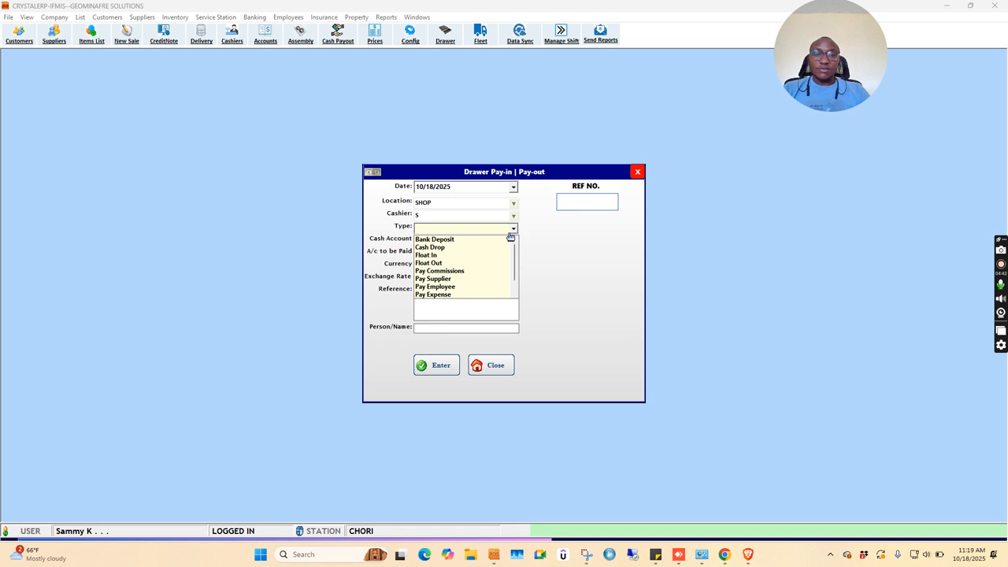
pyautogui.click(451, 295)
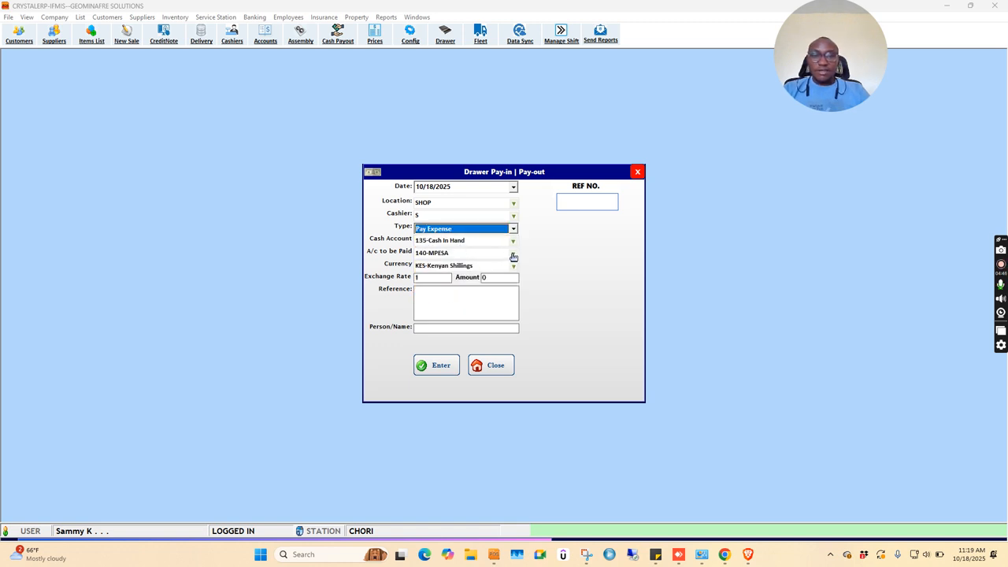
pyautogui.click(513, 255)
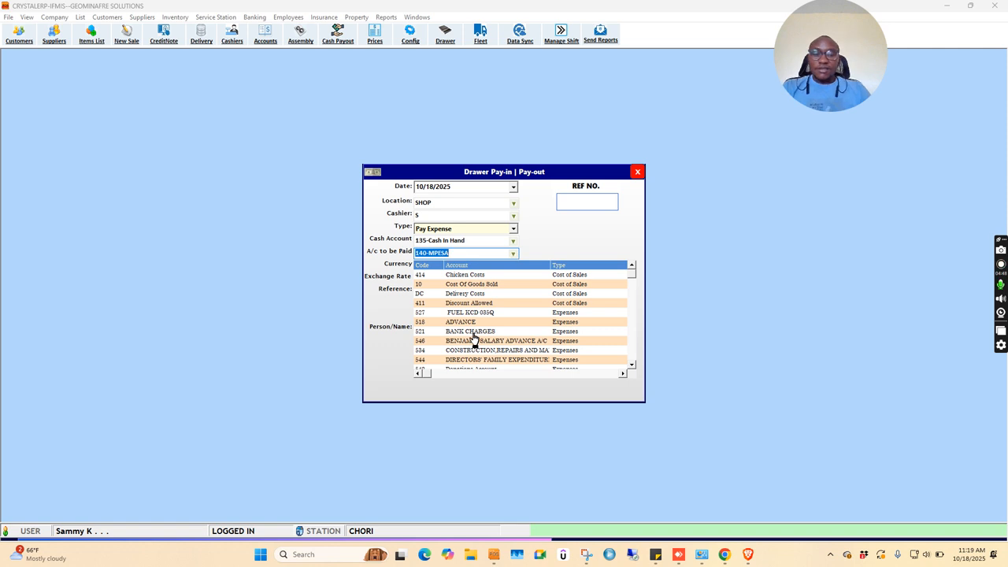
pyautogui.write('ele')
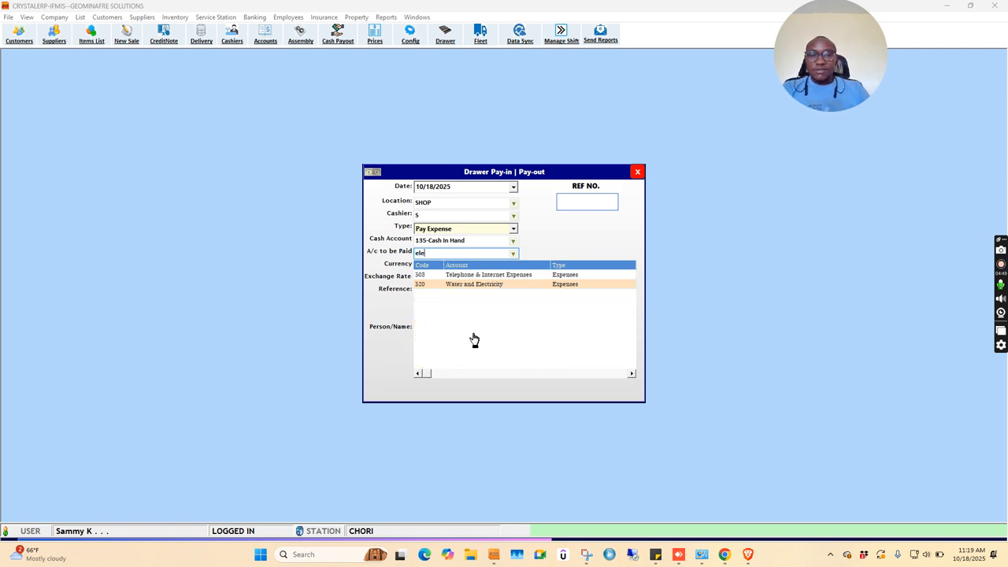
pyautogui.click(477, 286)
# - Set the payout amount to 1000 and enter the reference "Tokens for Shop 1"
pyautogui.click(493, 280)
pyautogui.write('1000')
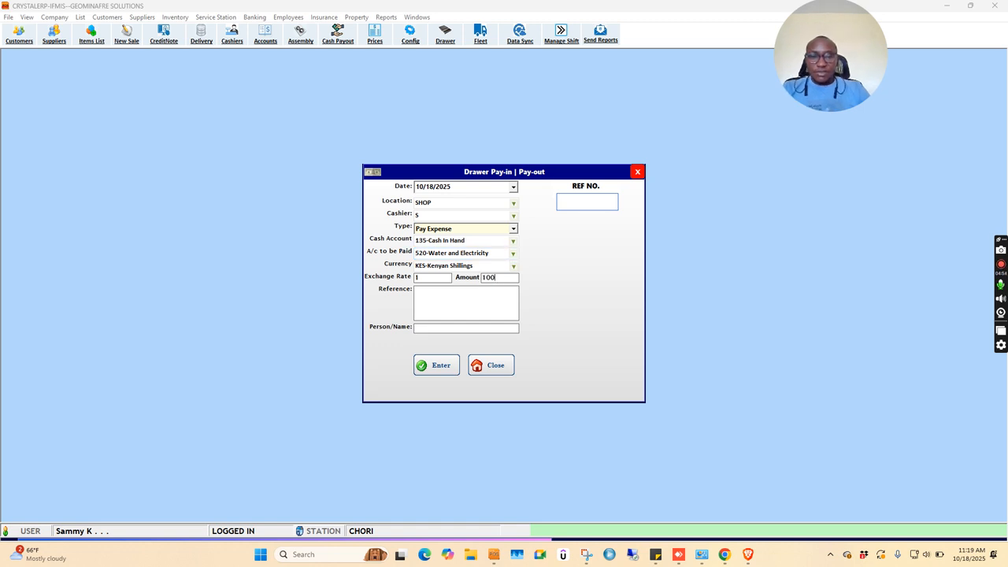
pyautogui.click(435, 311)
pyautogui.write('Toke')
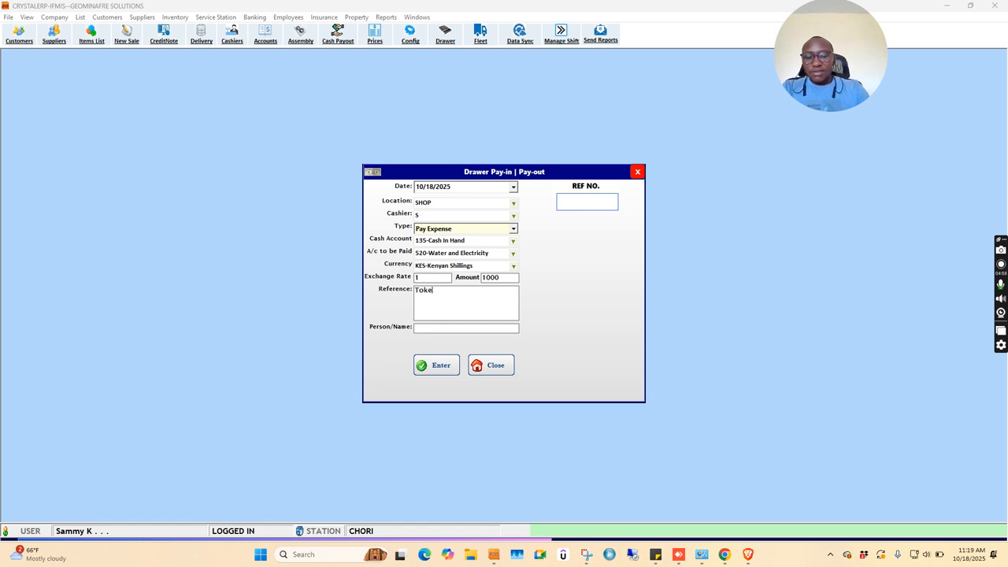
pyautogui.write('ns for ')
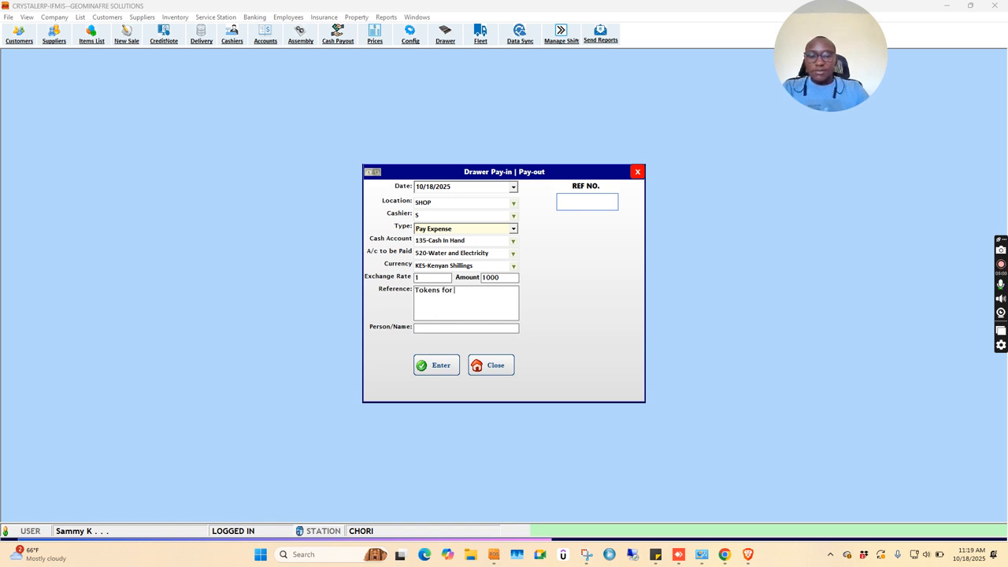
pyautogui.write('Shop 1')
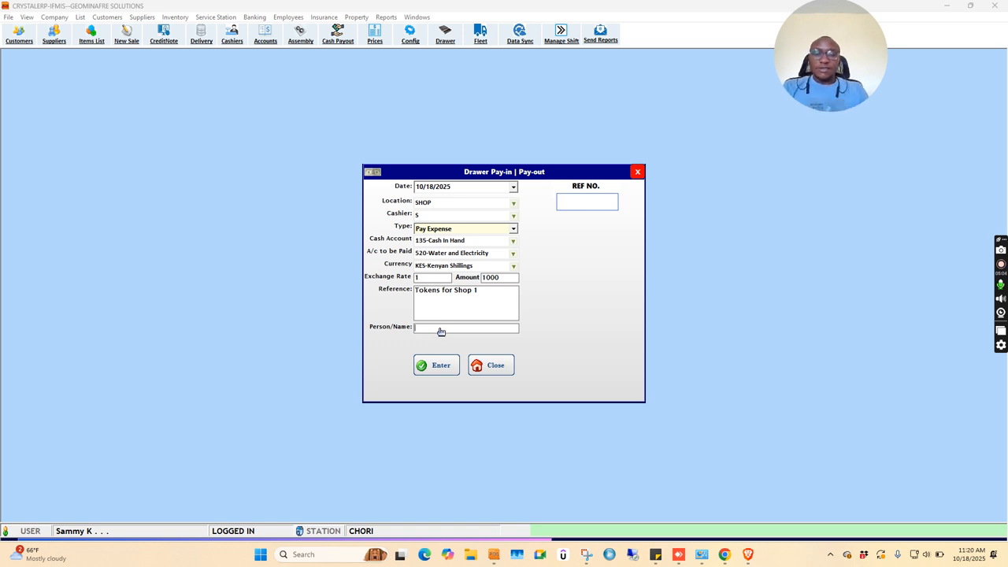
# - Fill in the name of the person paid, then record the electricity payout and close the form
pyautogui.write('Mary')
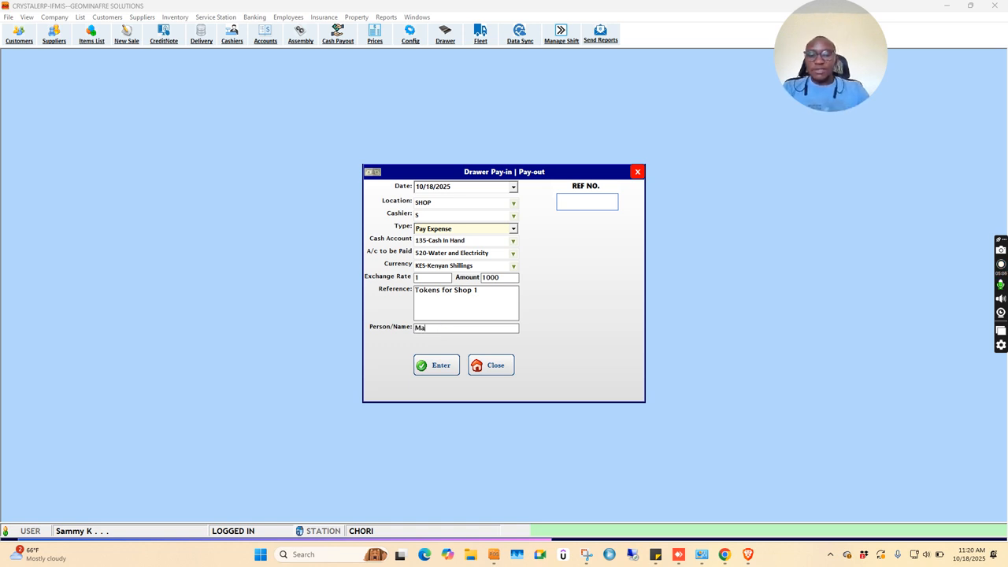
pyautogui.click(428, 365)
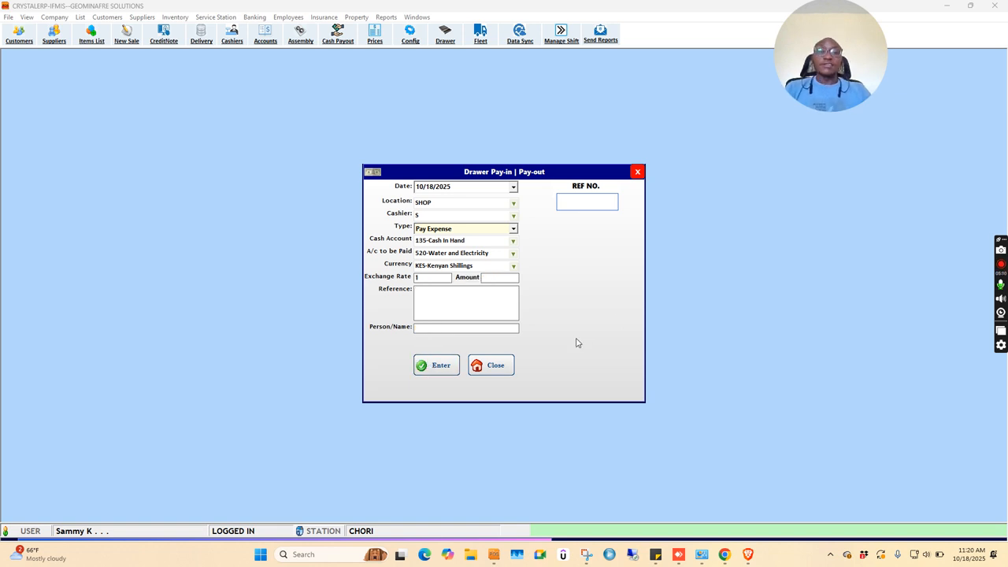
pyautogui.click(496, 365)
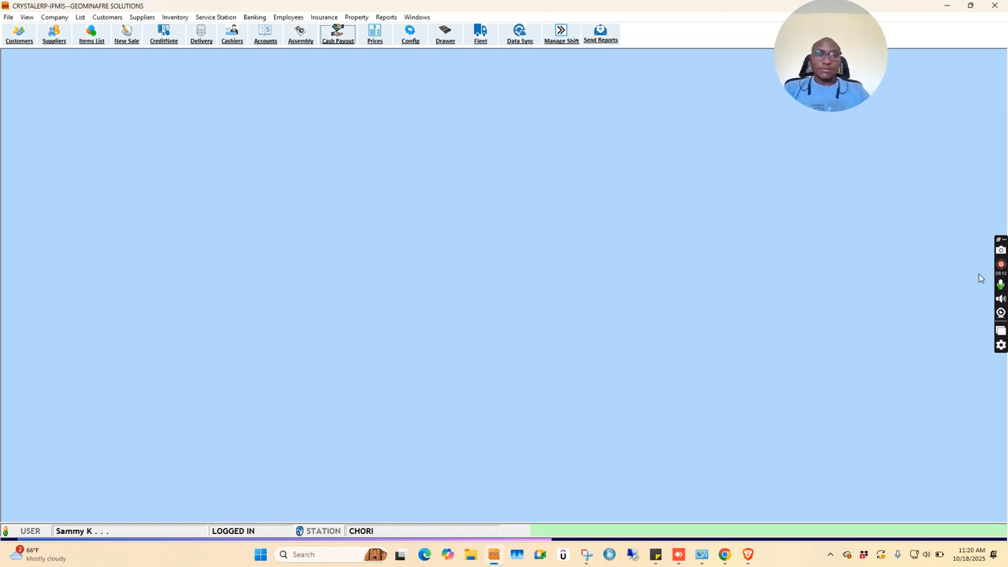